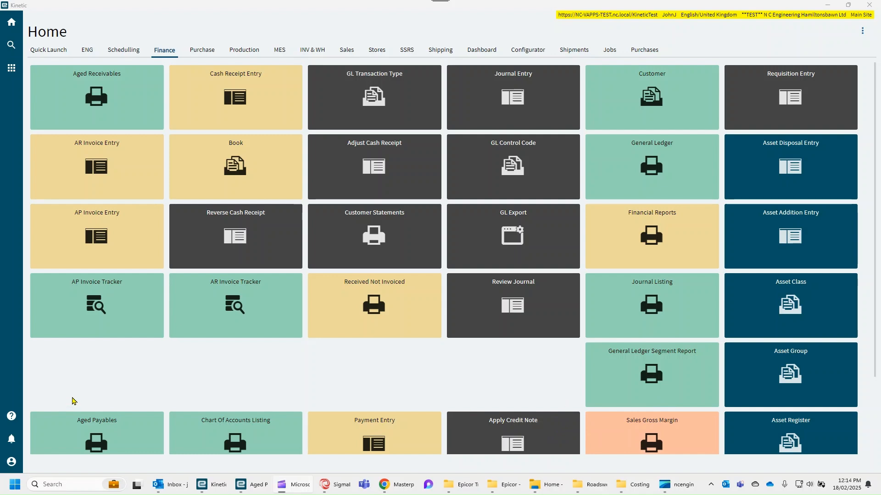
- Open the Aged Payables report from the Finance page and maximize its window
{"action": "scroll", "coordinate": [84, 375], "scroll_direction": "down", "scroll_amount": 1}
{"action": "left_click", "coordinate": [100, 389]}
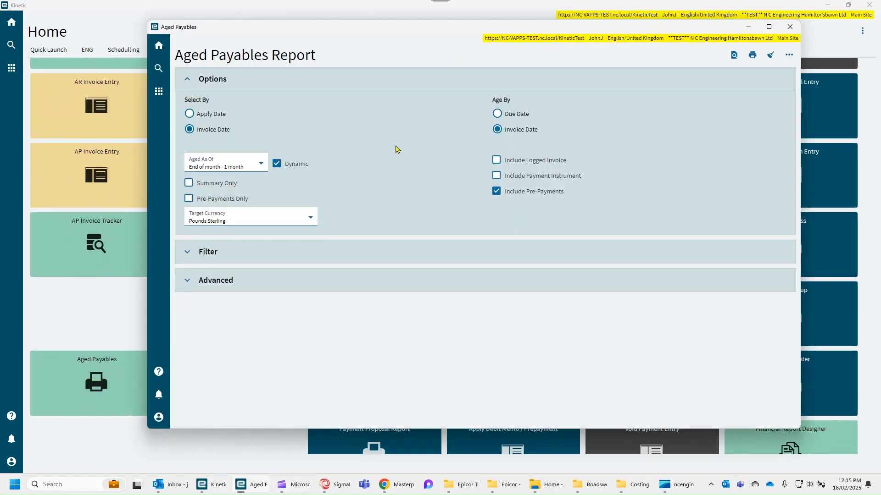
{"action": "left_click_drag", "start_coordinate": [613, 39], "coordinate": [545, 58]}
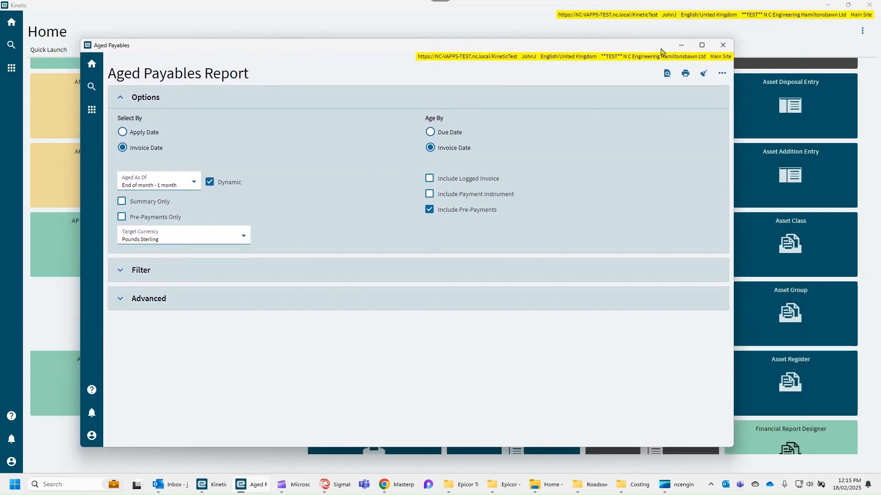
{"action": "left_click", "coordinate": [702, 46]}
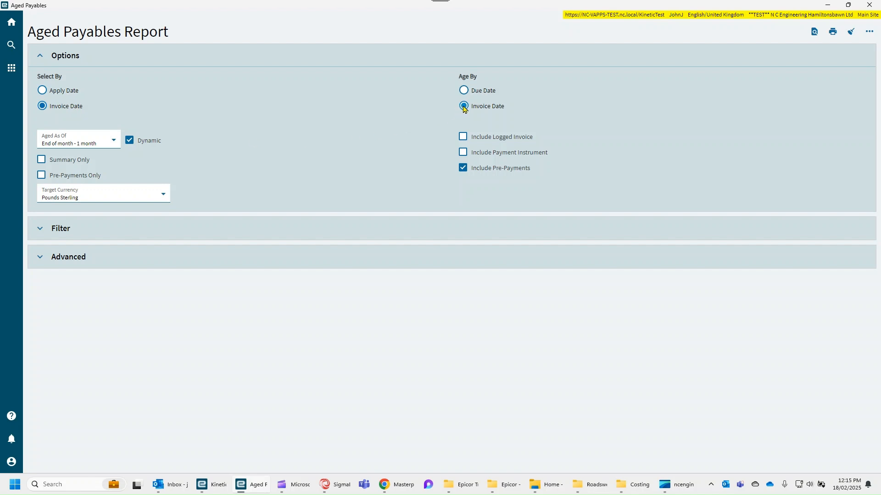
{"action": "left_click", "coordinate": [130, 140]}
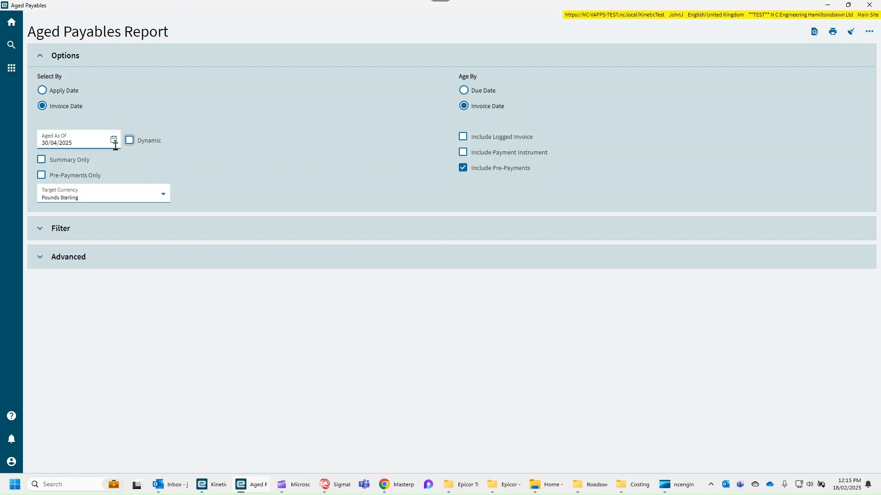
{"action": "left_click", "coordinate": [129, 140]}
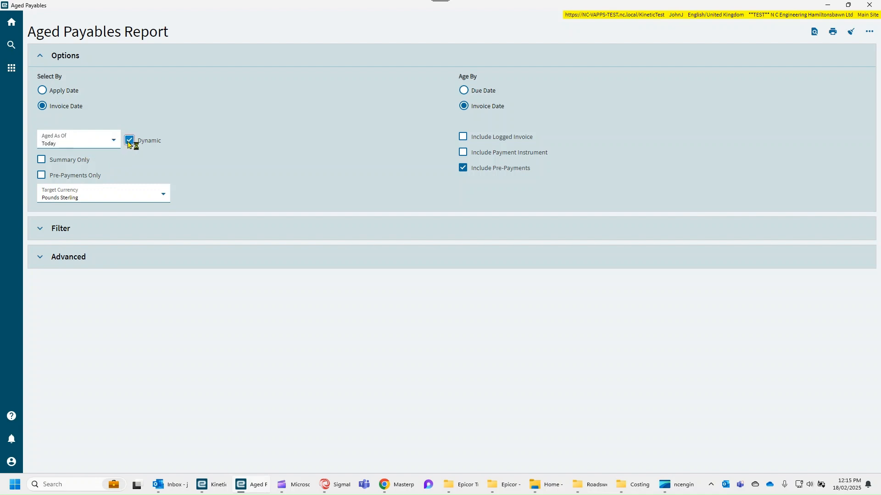
{"action": "left_click", "coordinate": [130, 141]}
{"action": "left_click", "coordinate": [129, 141]}
- Set the Aged As Of option to End of month + 1 month
{"action": "left_click", "coordinate": [117, 143]}
{"action": "scroll", "coordinate": [102, 200], "scroll_direction": "down", "scroll_amount": 5}
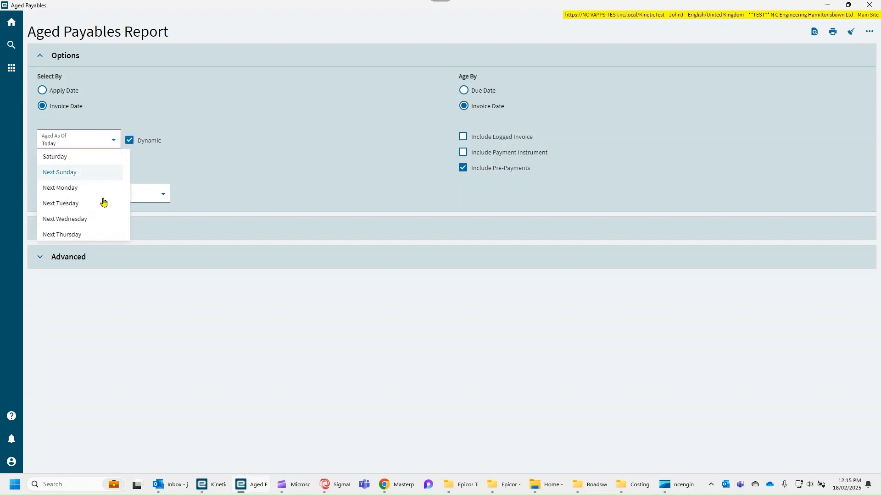
{"action": "scroll", "coordinate": [104, 202], "scroll_direction": "down", "scroll_amount": 10}
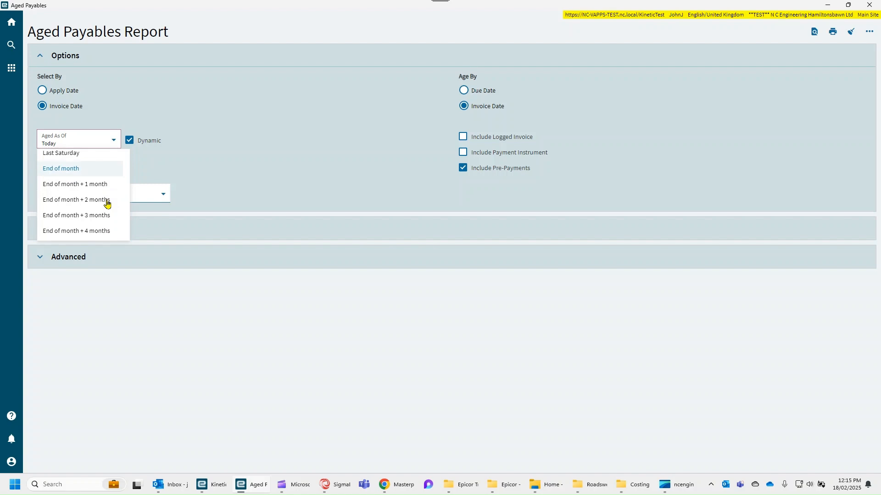
{"action": "left_click", "coordinate": [98, 182]}
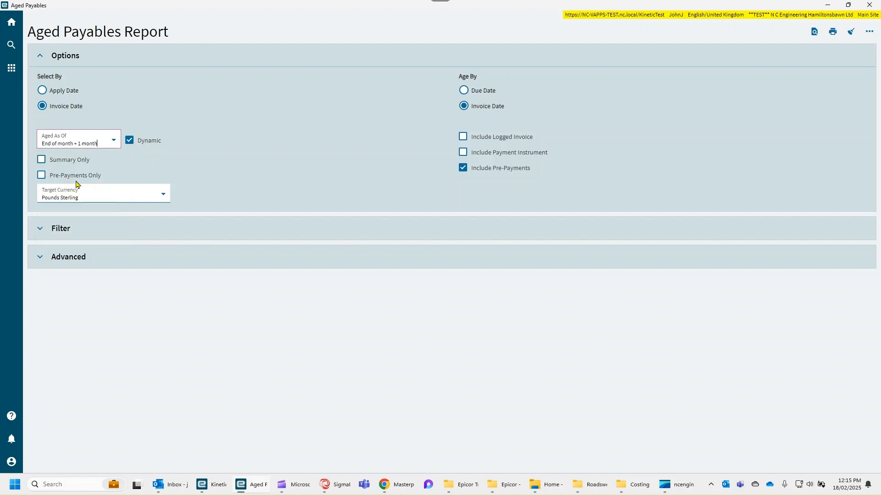
- Set the Aged As Of option to End of month - 1 month
{"action": "left_click", "coordinate": [114, 140]}
{"action": "scroll", "coordinate": [108, 202], "scroll_direction": "down", "scroll_amount": 5}
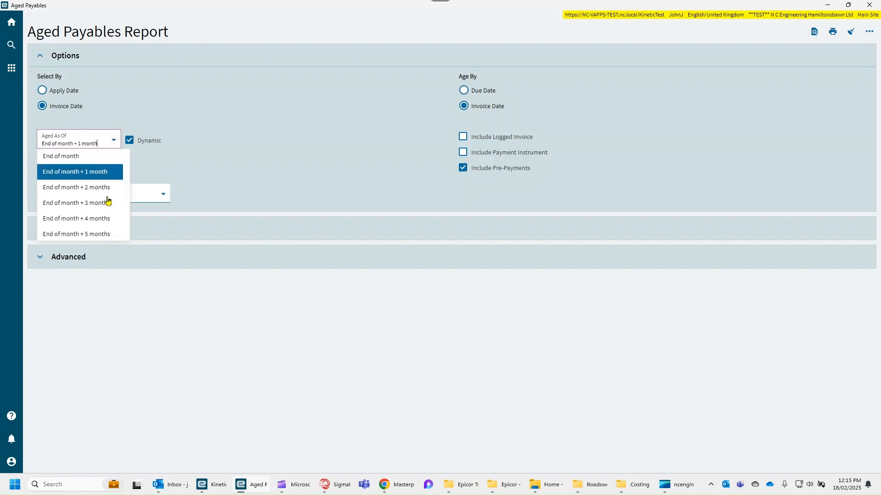
{"action": "scroll", "coordinate": [107, 205], "scroll_direction": "down", "scroll_amount": 8}
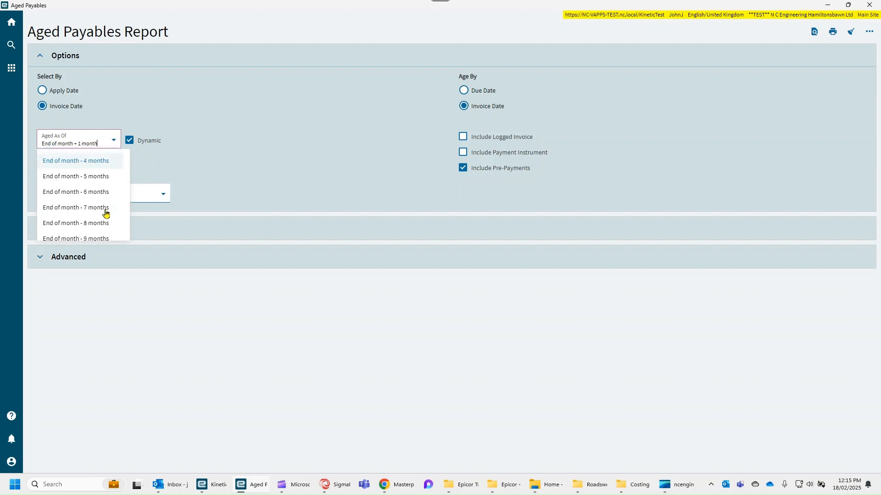
{"action": "scroll", "coordinate": [106, 215], "scroll_direction": "down", "scroll_amount": 3}
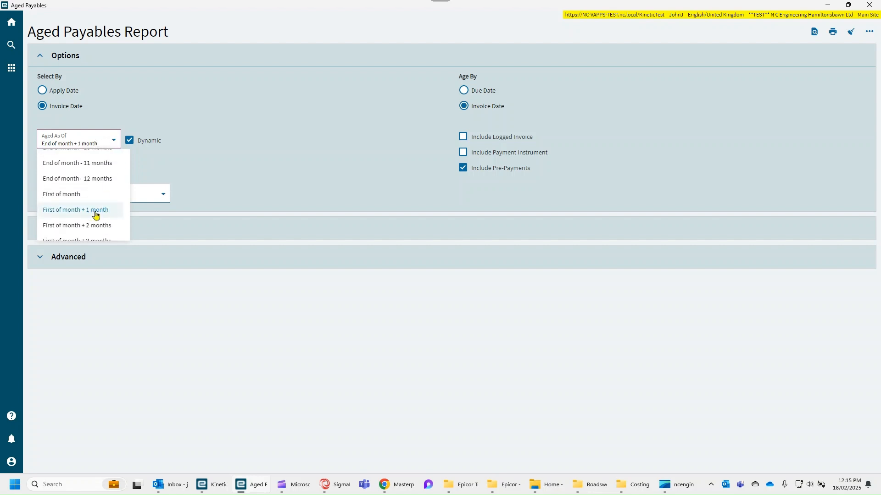
{"action": "scroll", "coordinate": [107, 217], "scroll_direction": "up", "scroll_amount": 7}
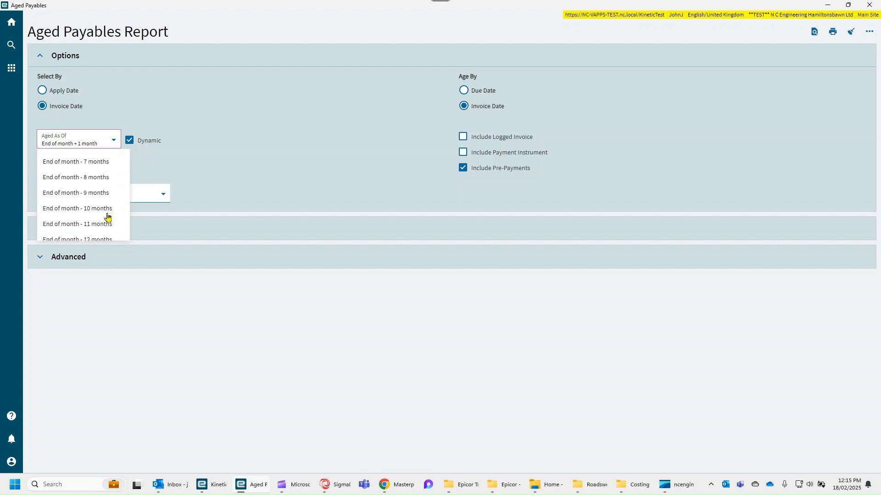
{"action": "scroll", "coordinate": [107, 216], "scroll_direction": "up", "scroll_amount": 3}
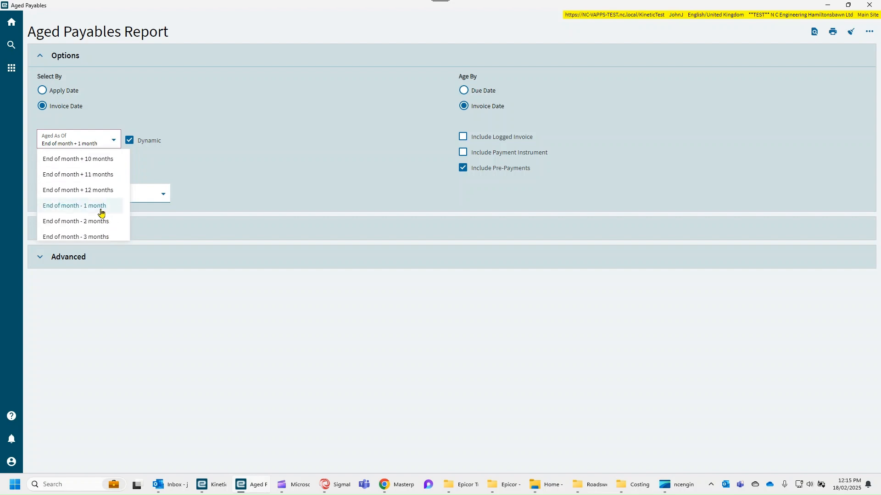
{"action": "left_click", "coordinate": [101, 206]}
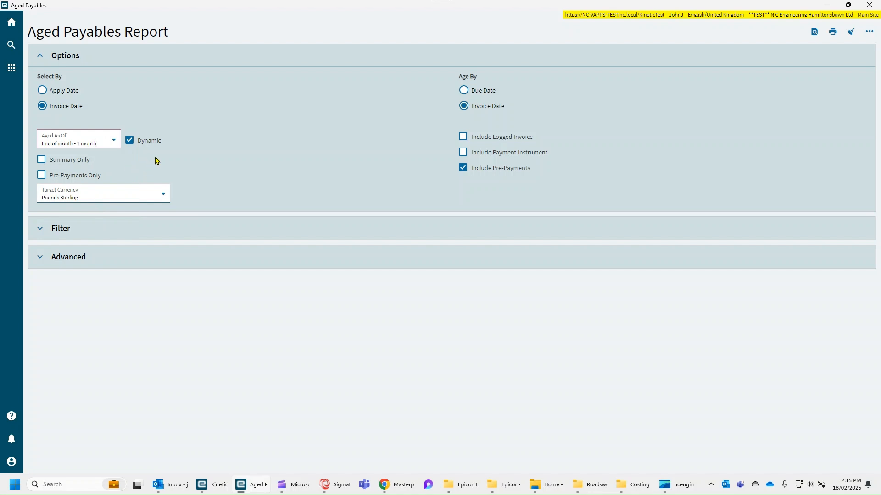
- Turn on Summary Only, preview the Aged Payables report, and close the preview
{"action": "left_click", "coordinate": [41, 160]}
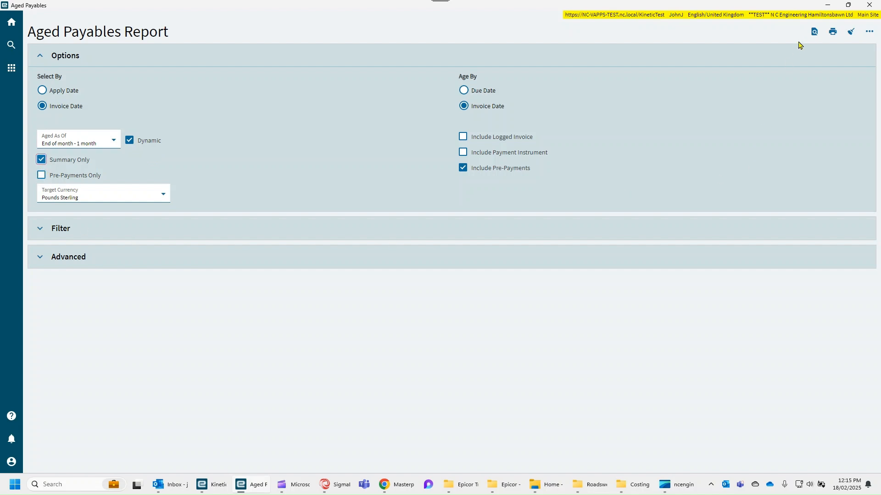
{"action": "left_click", "coordinate": [814, 31]}
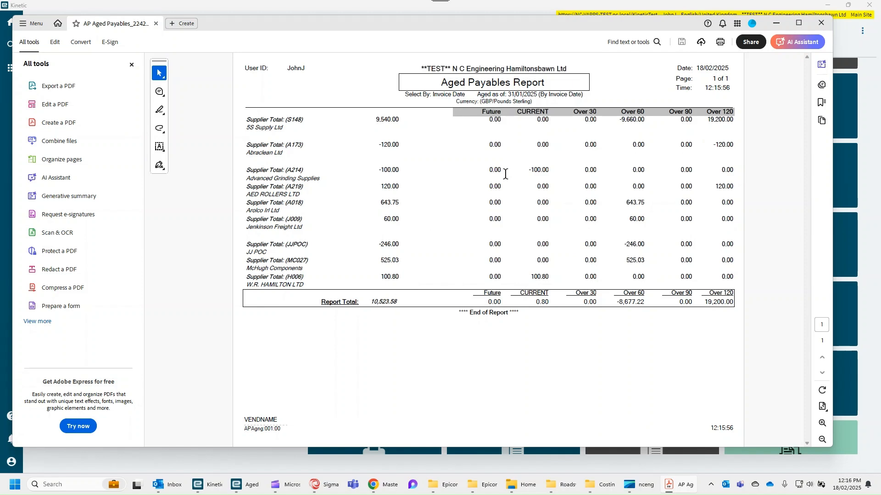
{"action": "left_click", "coordinate": [776, 23]}
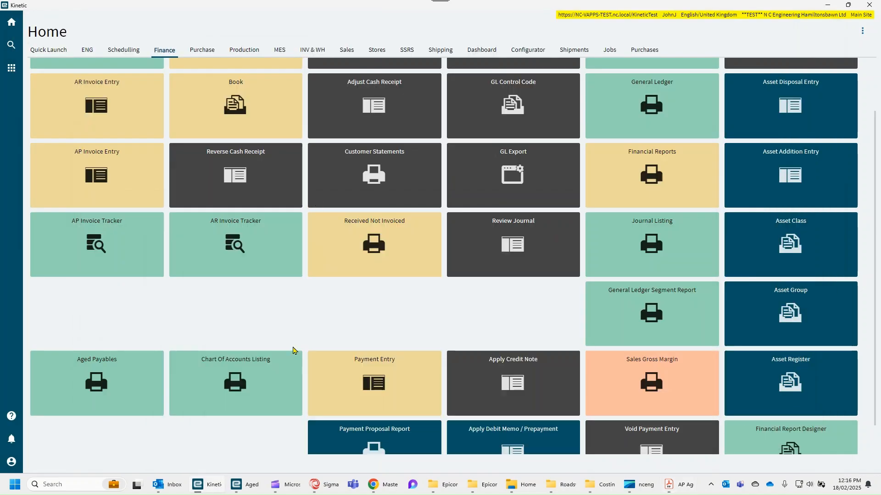
- Return to the report window, turn off Summary Only, and preview the detailed report
{"action": "left_click", "coordinate": [252, 486]}
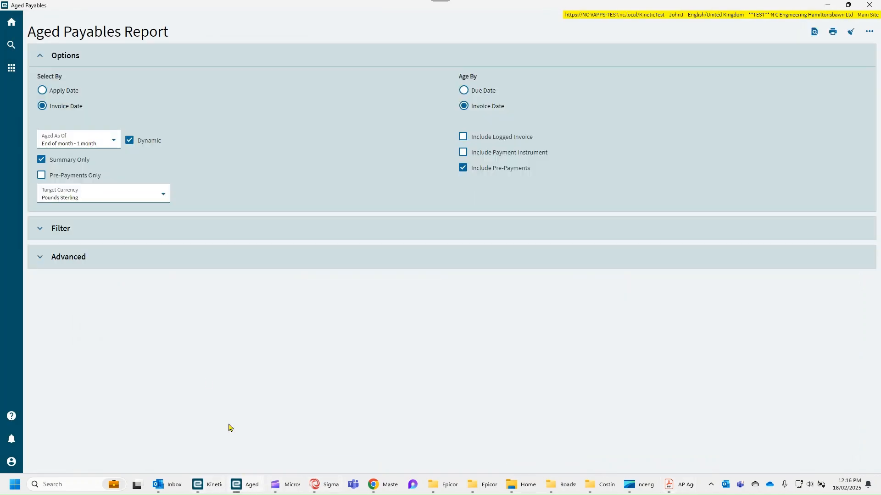
{"action": "left_click", "coordinate": [42, 161]}
{"action": "left_click", "coordinate": [813, 33]}
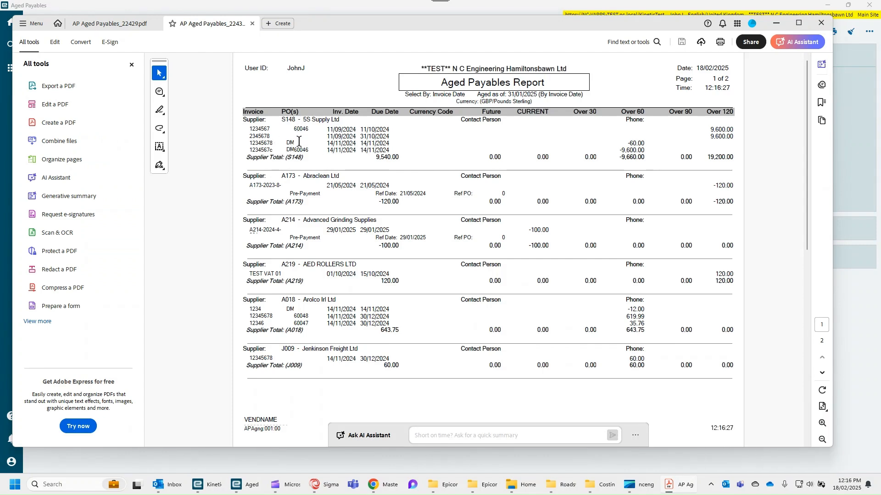
- Scroll through the detailed report, select PO number 60091 for W.R. HAMILTON LTD, and close the preview
{"action": "scroll", "coordinate": [324, 242], "scroll_direction": "down", "scroll_amount": 5}
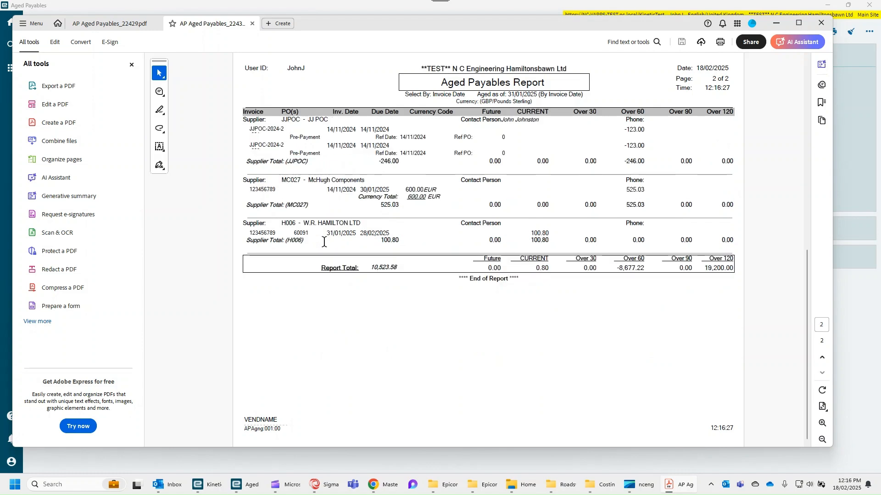
{"action": "scroll", "coordinate": [324, 241], "scroll_direction": "up", "scroll_amount": 5}
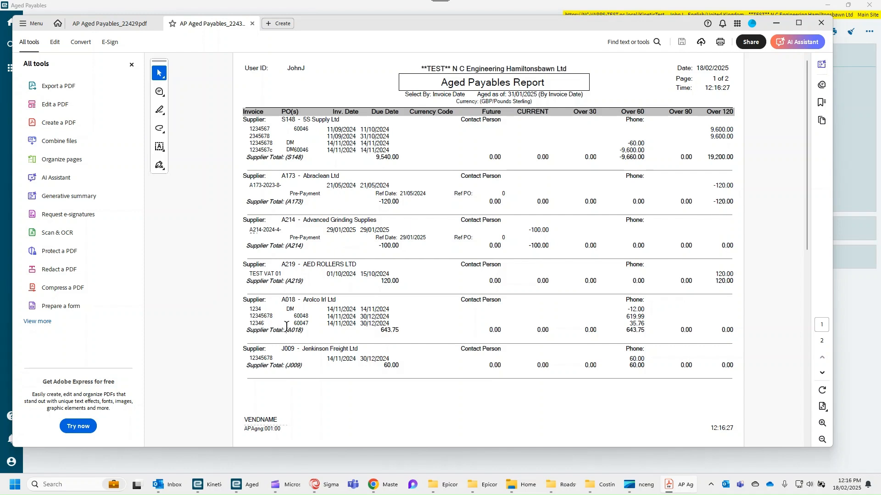
{"action": "scroll", "coordinate": [343, 326], "scroll_direction": "down", "scroll_amount": 2}
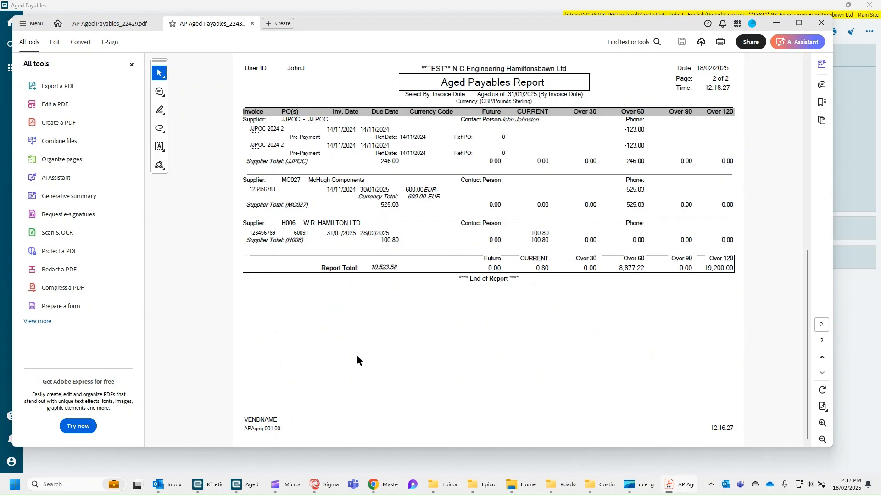
{"action": "double_click", "coordinate": [296, 232]}
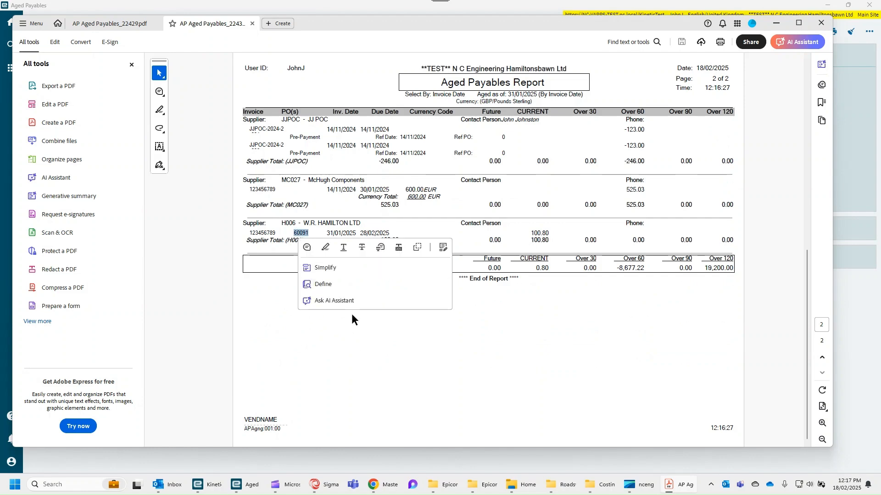
{"action": "left_click", "coordinate": [776, 23]}
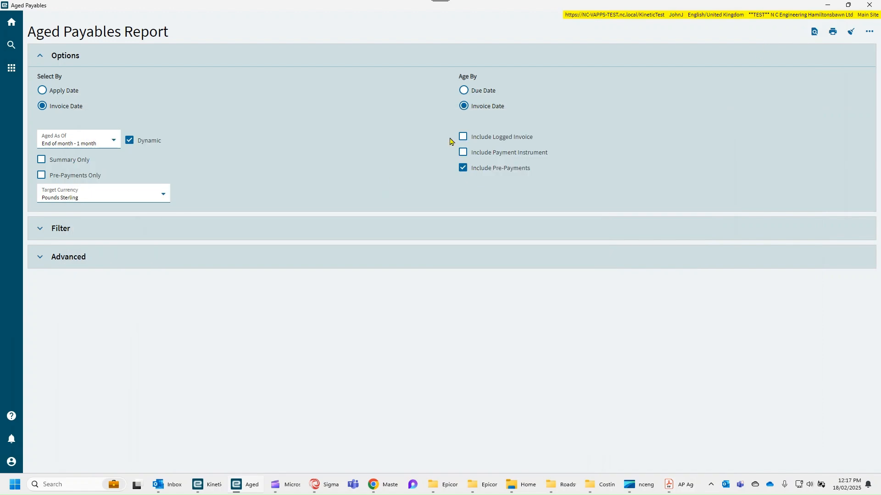
- Open Purchase Order Entry from the Purchase page and open PO 60091 from the filtered list
{"action": "left_click", "coordinate": [828, 5]}
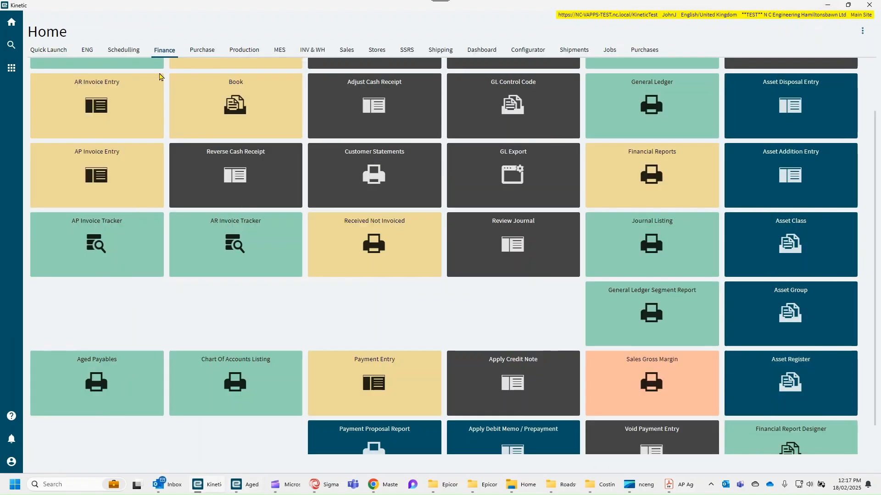
{"action": "left_click", "coordinate": [203, 50]}
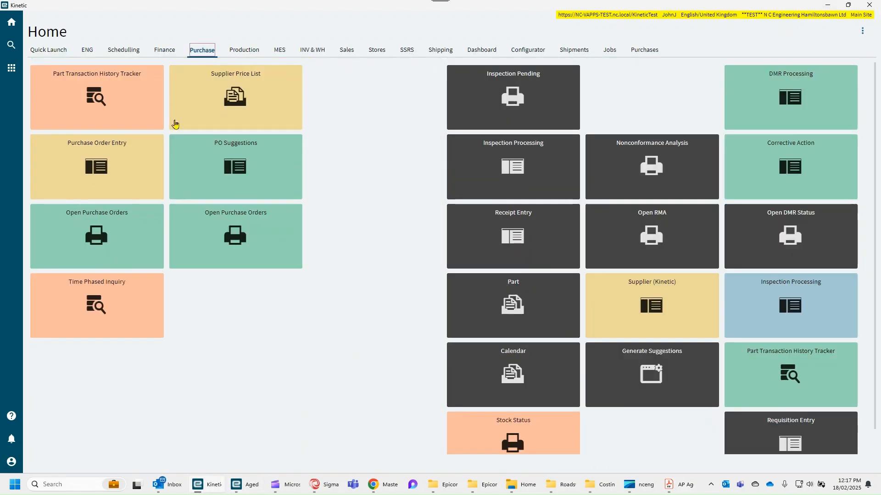
{"action": "left_click", "coordinate": [110, 175]}
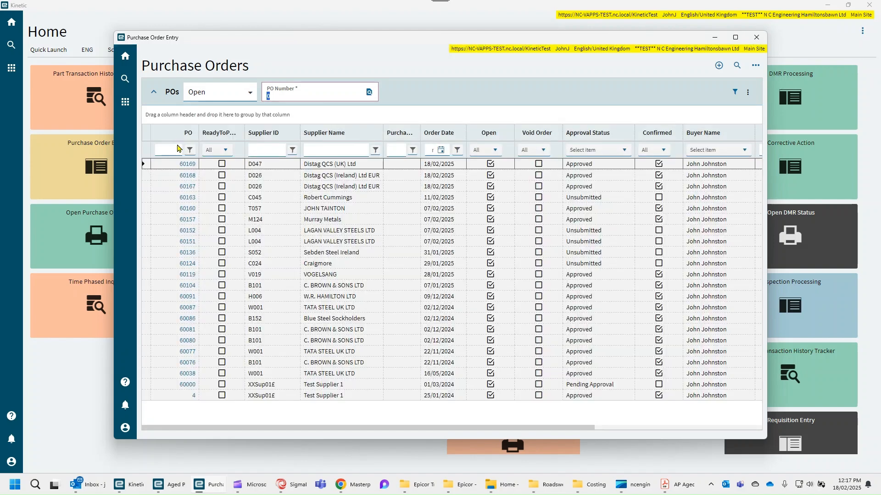
{"action": "left_click", "coordinate": [175, 150]}
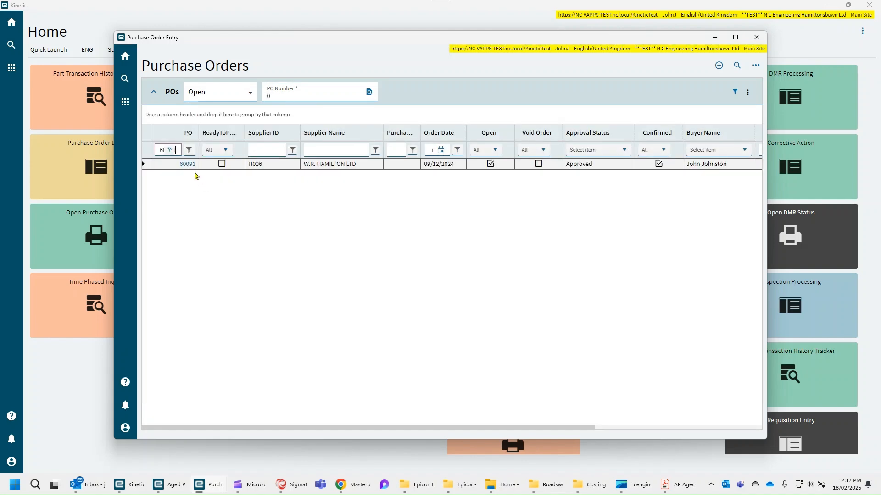
{"action": "left_click", "coordinate": [190, 166]}
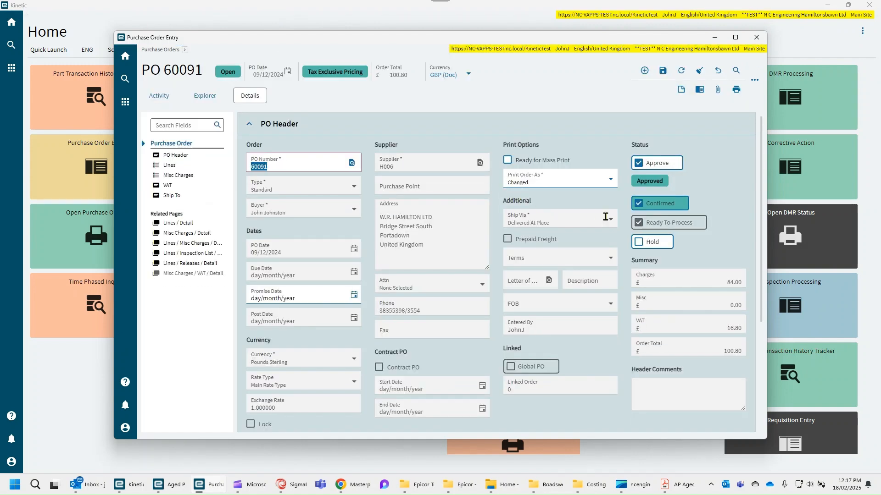
- Scroll through PO 60091's header details and lines
{"action": "scroll", "coordinate": [609, 221], "scroll_direction": "down", "scroll_amount": 3}
{"action": "scroll", "coordinate": [608, 224], "scroll_direction": "down", "scroll_amount": 2}
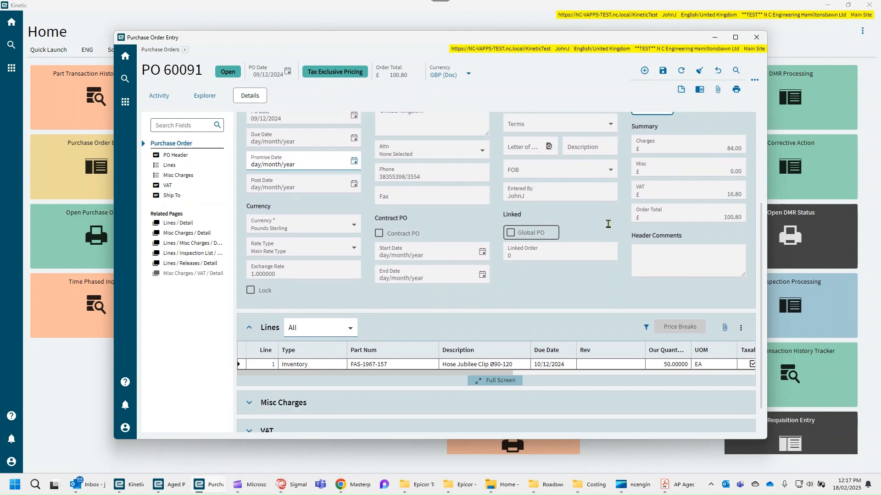
{"action": "scroll", "coordinate": [609, 228], "scroll_direction": "down", "scroll_amount": 1}
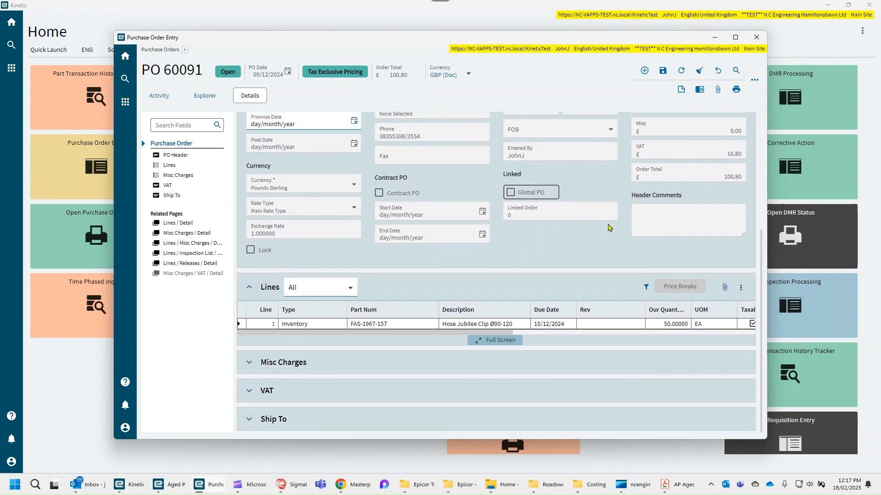
{"action": "scroll", "coordinate": [609, 228], "scroll_direction": "up", "scroll_amount": 6}
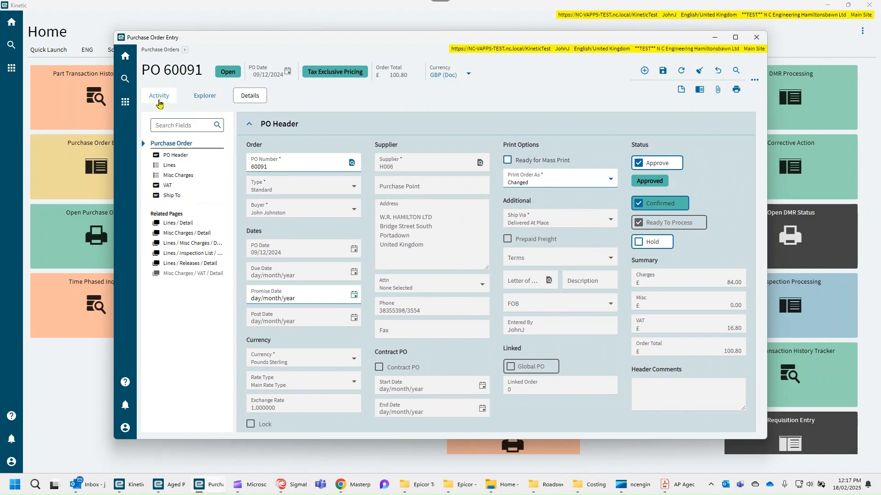
- View PO 60091's receipts activity in a maximized window, then return to the Purchase Orders list
{"action": "left_click", "coordinate": [158, 97]}
{"action": "left_click", "coordinate": [248, 126]}
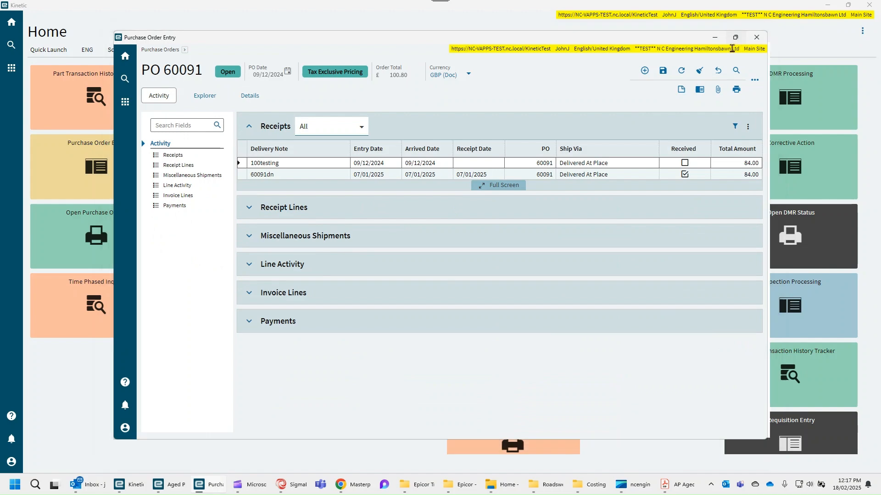
{"action": "left_click", "coordinate": [736, 38]}
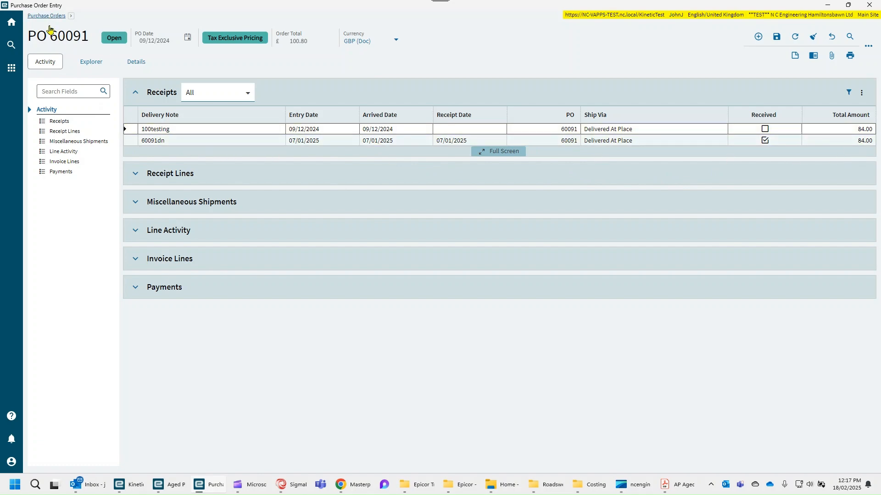
{"action": "left_click", "coordinate": [46, 16]}
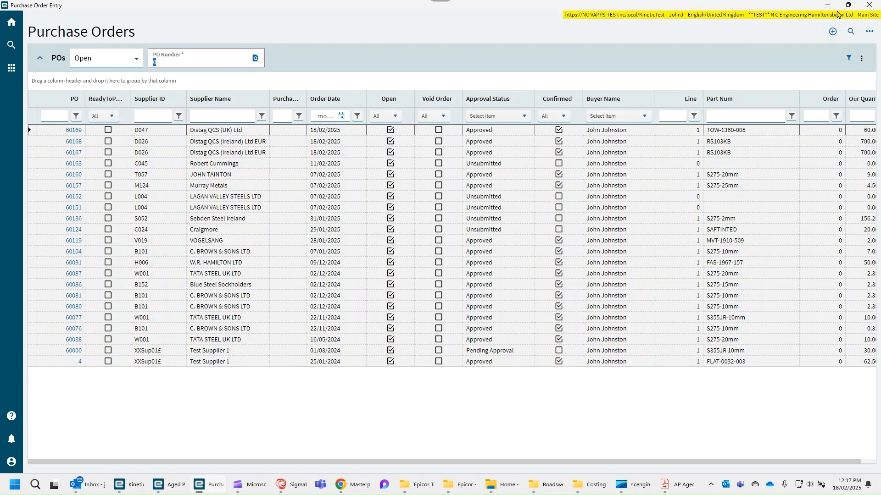
- Return to the Aged Payables PDF, scroll through its pages, and minimize it
{"action": "left_click", "coordinate": [828, 5]}
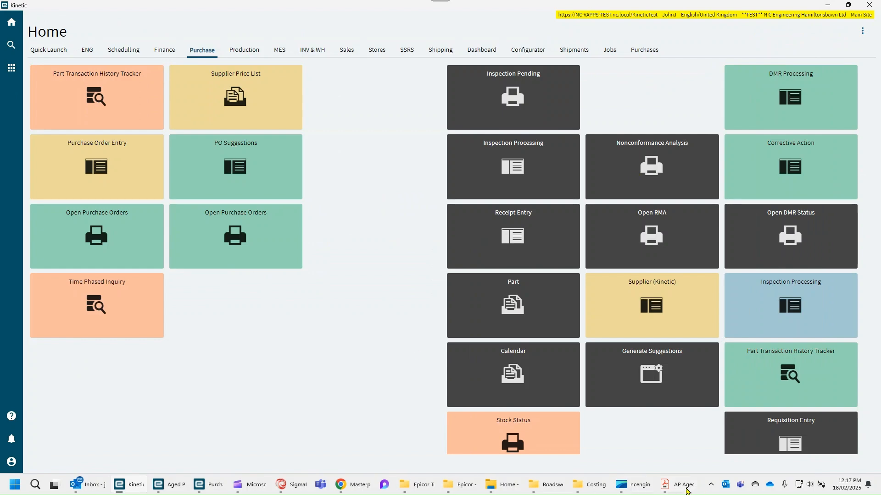
{"action": "left_click", "coordinate": [684, 488]}
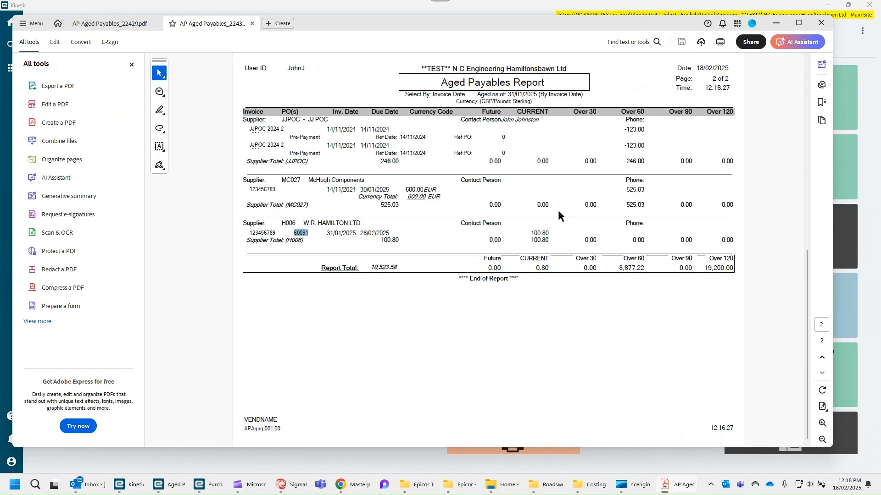
{"action": "scroll", "coordinate": [360, 167], "scroll_direction": "up", "scroll_amount": 5}
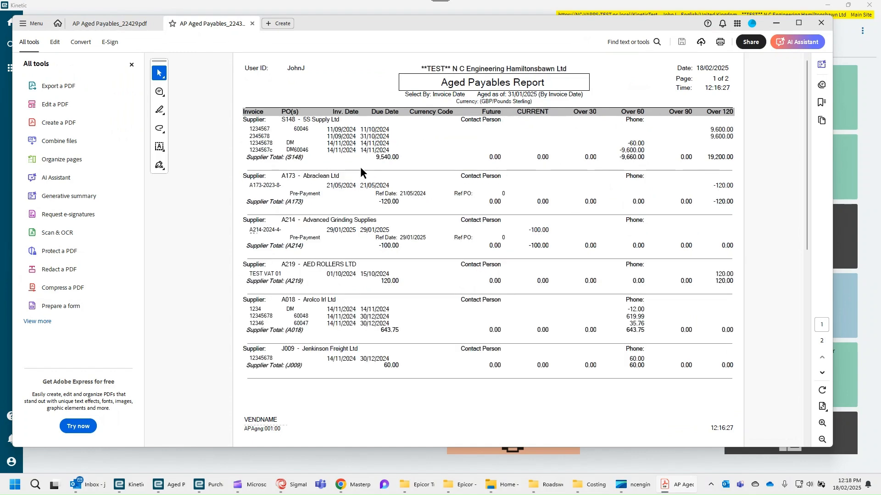
{"action": "scroll", "coordinate": [360, 167], "scroll_direction": "down", "scroll_amount": 5}
{"action": "scroll", "coordinate": [360, 167], "scroll_direction": "up", "scroll_amount": 5}
{"action": "left_click", "coordinate": [776, 25]}
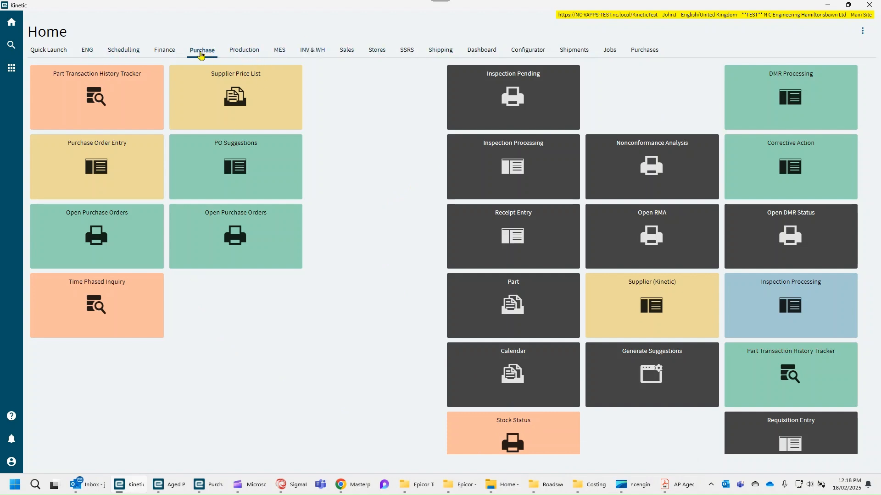
- Open the Aged Payables report from the Finance page and set its schedule to EndOfDay-F in the advanced options
{"action": "left_click", "coordinate": [164, 50]}
{"action": "left_click", "coordinate": [112, 429]}
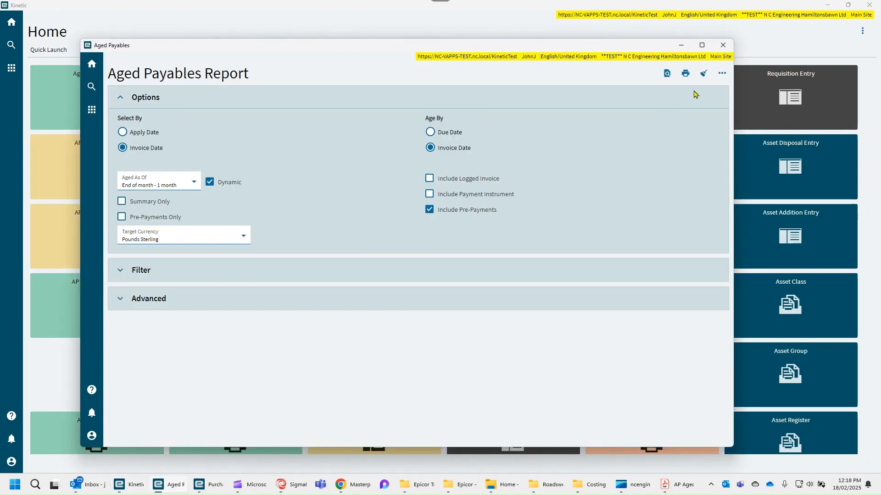
{"action": "left_click", "coordinate": [120, 306]}
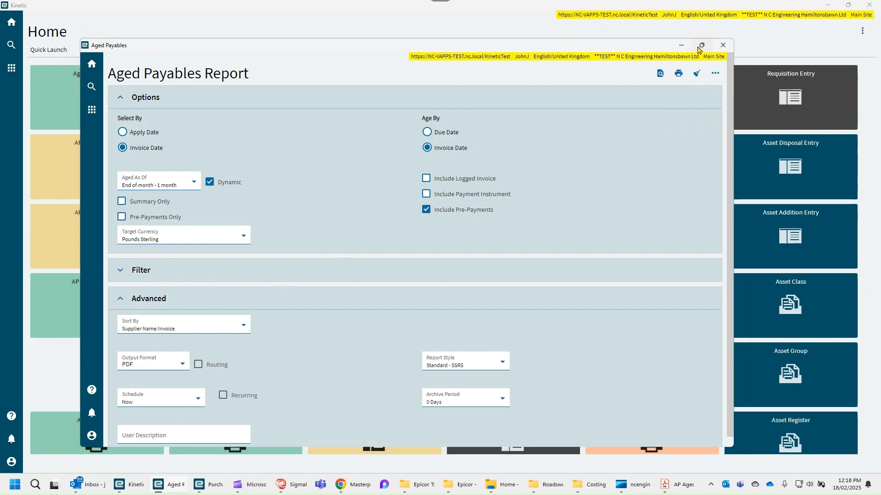
{"action": "left_click", "coordinate": [702, 45]}
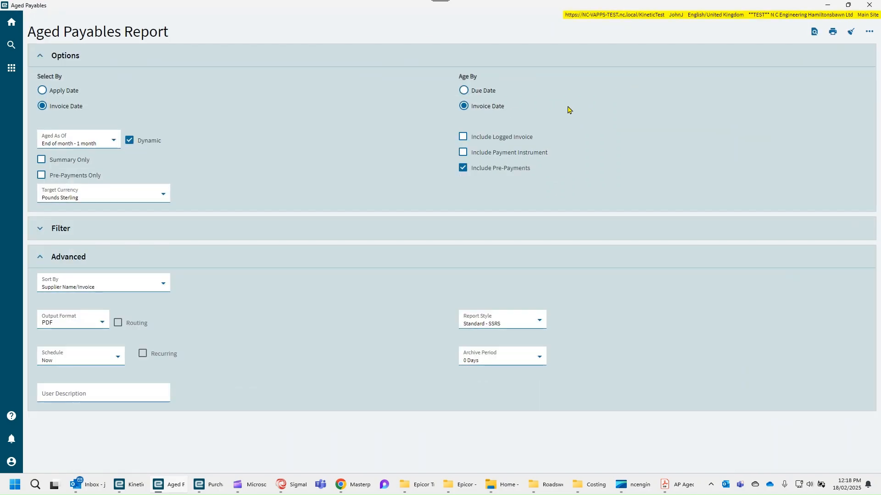
{"action": "left_click", "coordinate": [117, 359]}
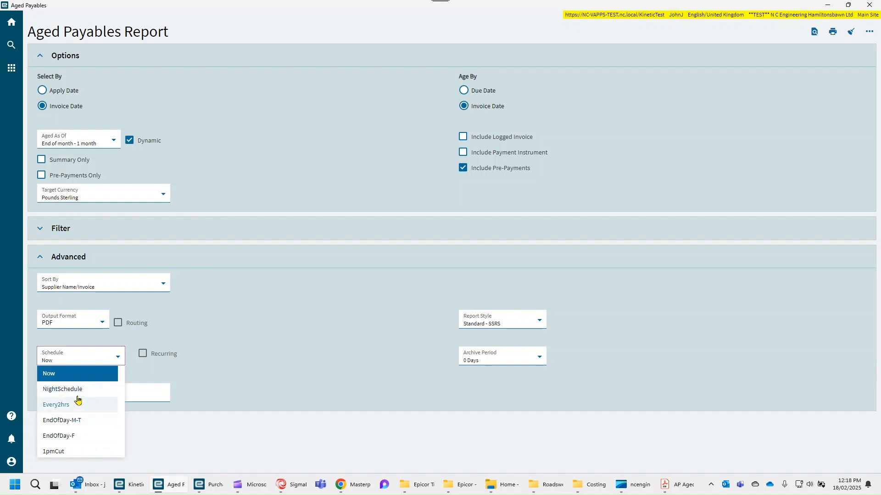
{"action": "left_click", "coordinate": [80, 439]}
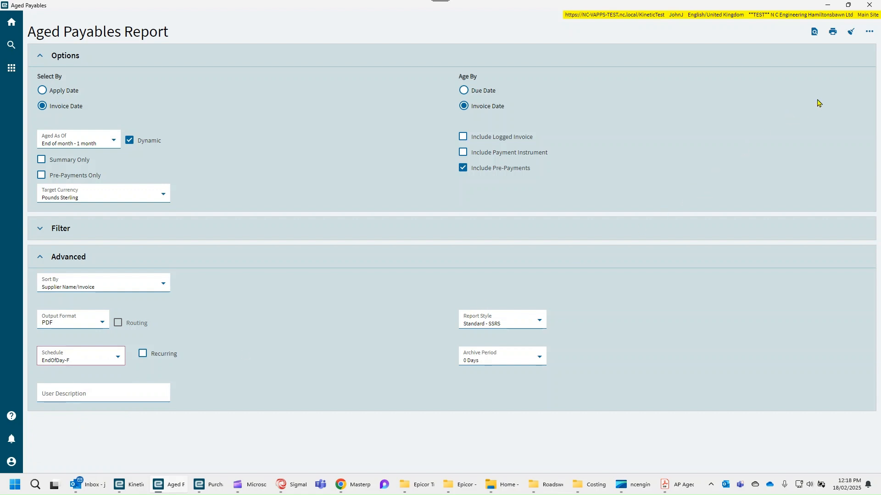
- Open Send By Email for the report, enter the recipient's e-mail address in To, and copy it
{"action": "left_click", "coordinate": [869, 32]}
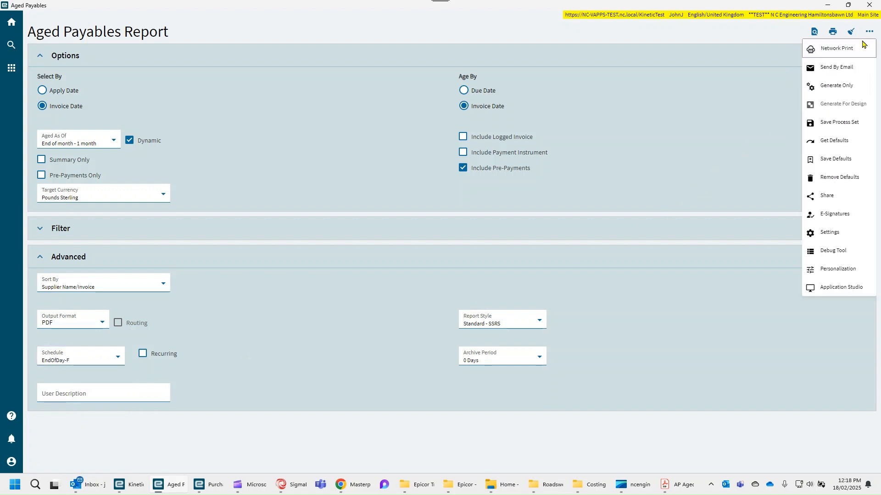
{"action": "left_click", "coordinate": [839, 69]}
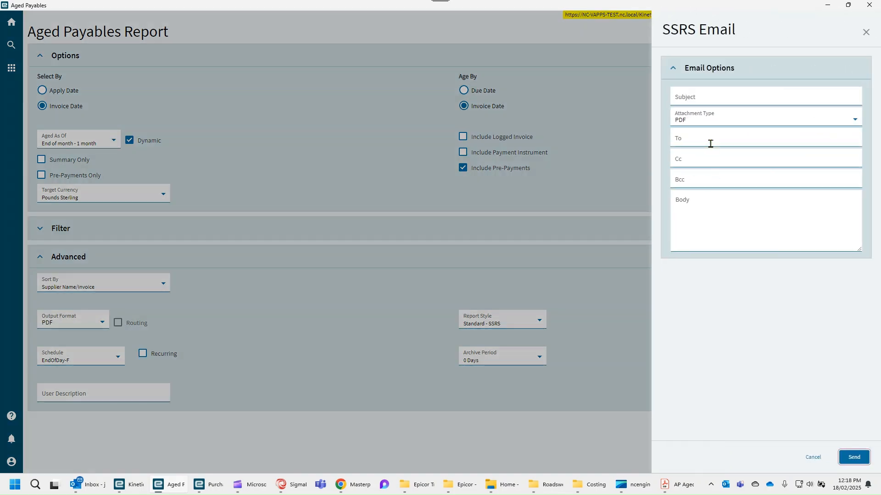
{"action": "left_click", "coordinate": [710, 143]}
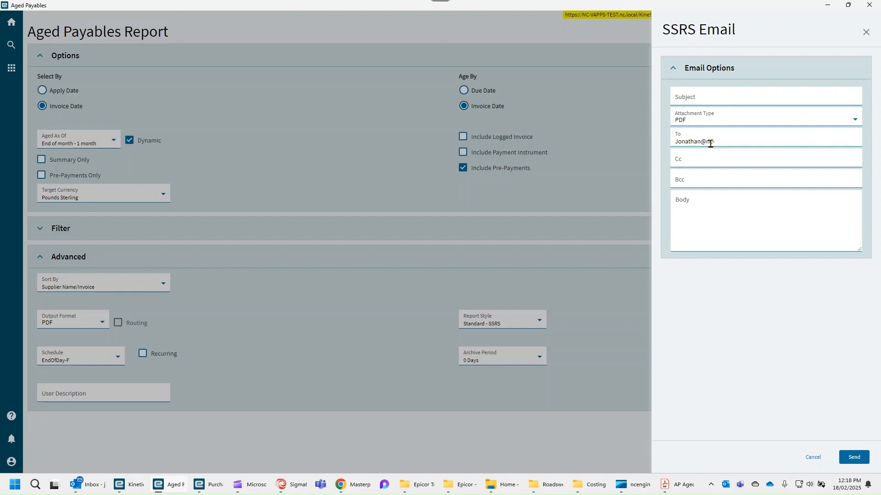
{"action": "left_click_drag", "start_coordinate": [770, 143], "coordinate": [646, 145]}
{"action": "key", "text": "ctrl+c"}
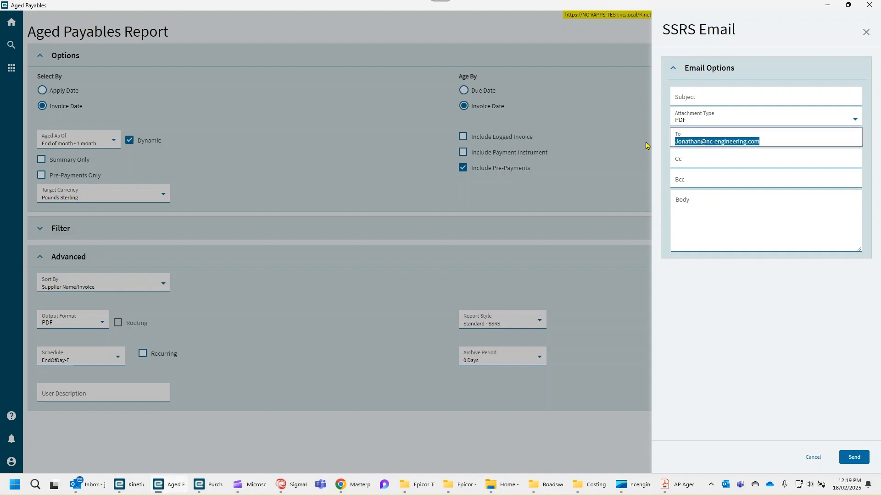
- Paste the address into Cc and change it to a second colleague's e-mail address
{"action": "left_click", "coordinate": [692, 161]}
{"action": "key", "text": "ctrl+v"}
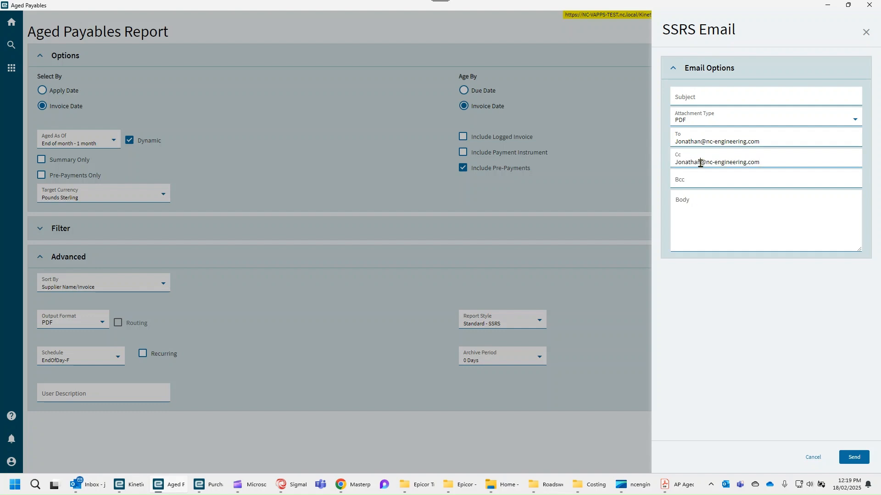
{"action": "left_click_drag", "start_coordinate": [700, 163], "coordinate": [656, 166]}
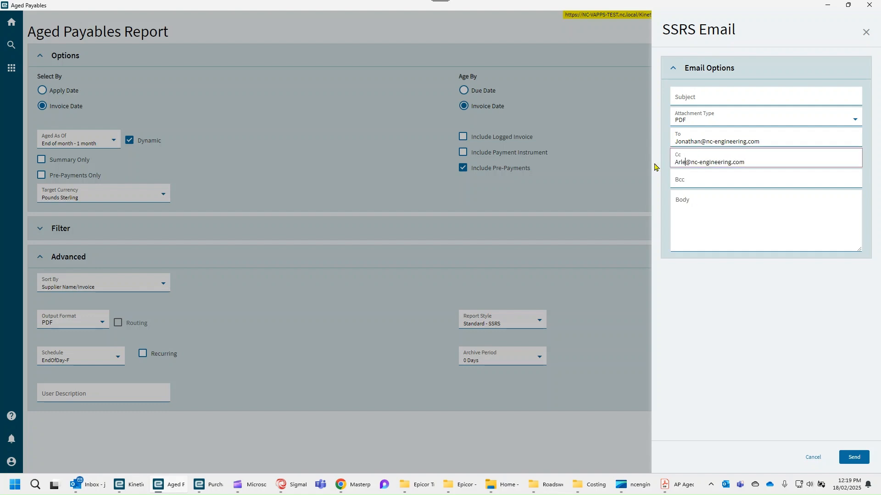
{"action": "left_click", "coordinate": [701, 175]}
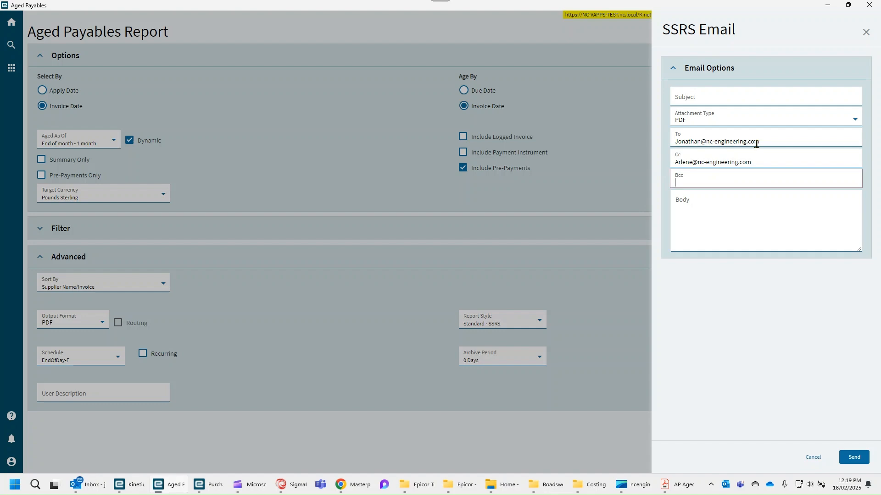
- Set the email subject to Aged Receivables Report
{"action": "left_click", "coordinate": [721, 98]}
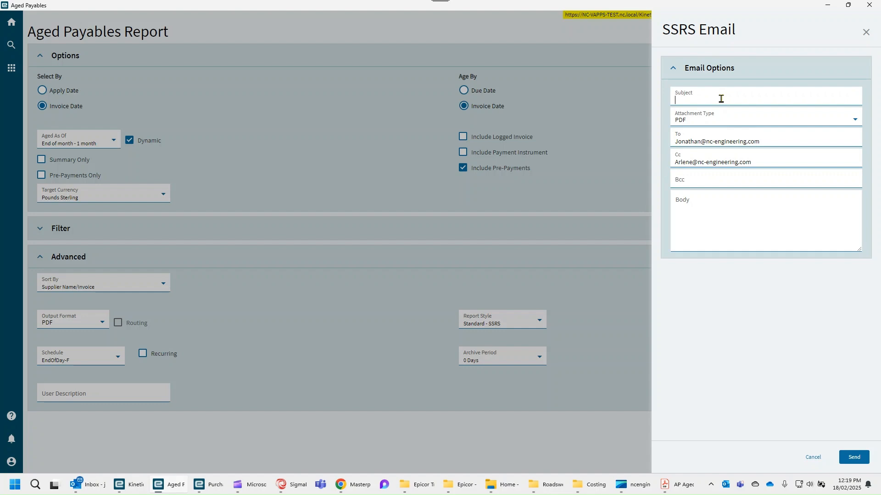
{"action": "type", "text": "Aged Receivables Report"}
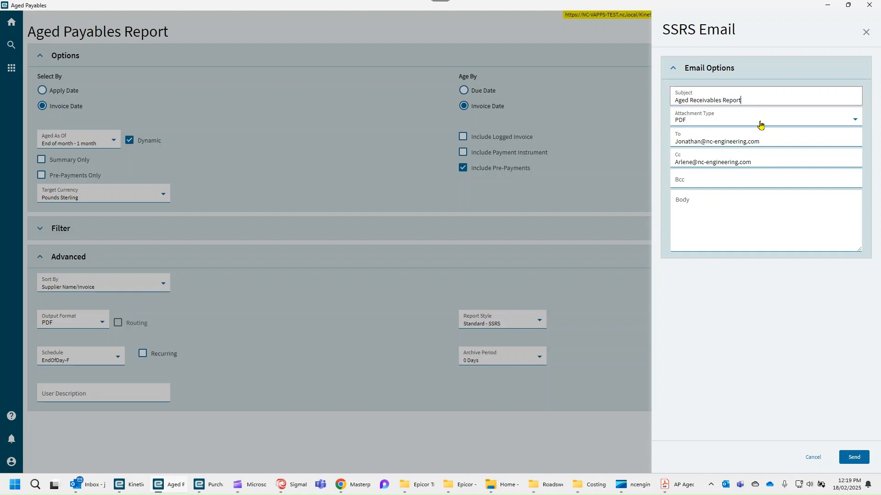
- Copy the subject into the email body and append 'ran each friday at COB'
{"action": "left_click", "coordinate": [699, 214]}
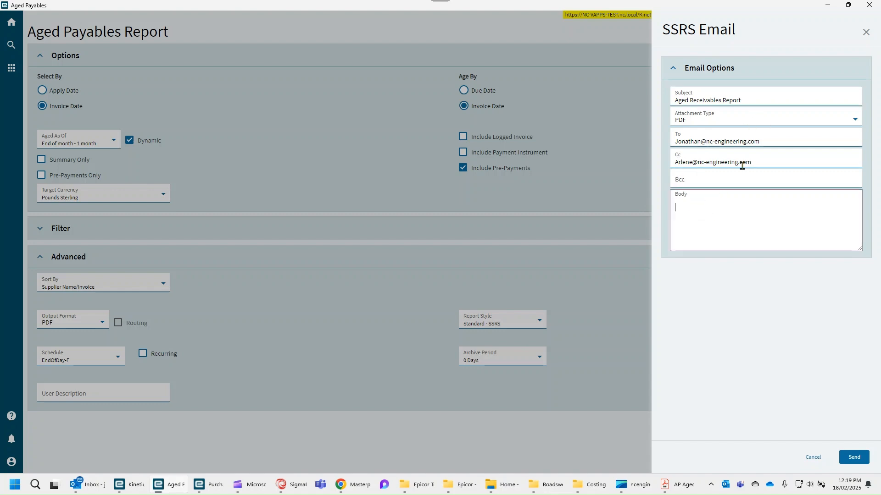
{"action": "left_click_drag", "start_coordinate": [748, 100], "coordinate": [648, 101]}
{"action": "key", "text": "ctrl+c"}
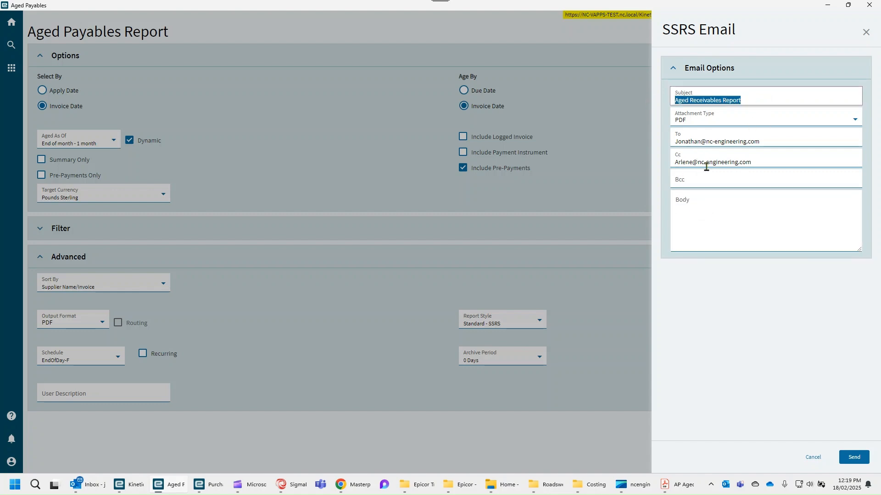
{"action": "left_click", "coordinate": [710, 202]}
{"action": "key", "text": "ctrl+v"}
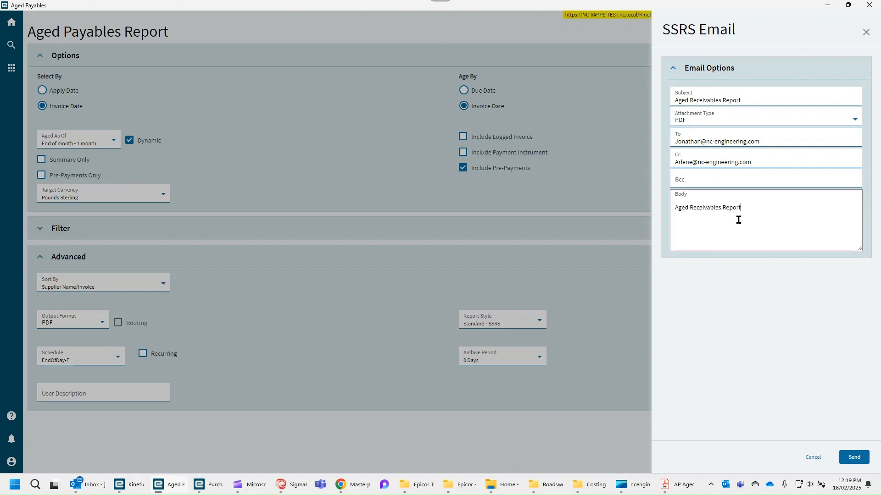
{"action": "type", "text": "ran each friday at COB"}
{"action": "left_click", "coordinate": [848, 460]}
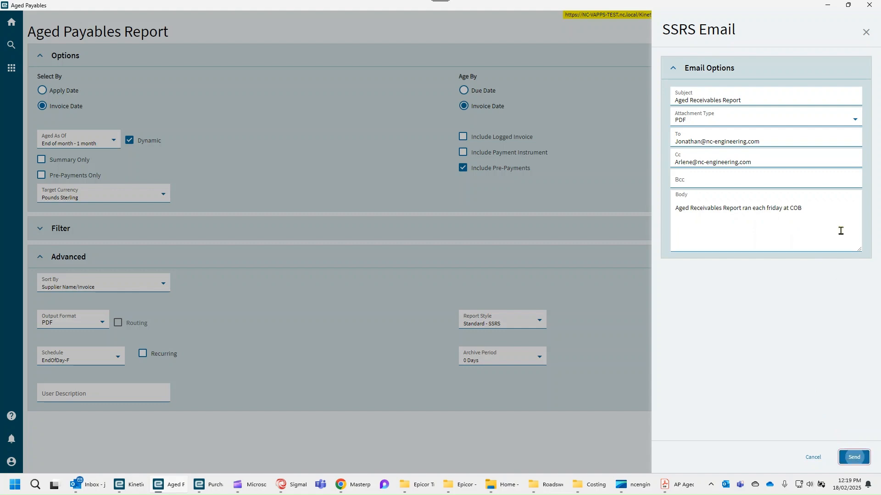
- Replace 'at COB' in the body with 'afternoo' and send the scheduled report email
{"action": "left_click_drag", "start_coordinate": [809, 207], "coordinate": [783, 207]}
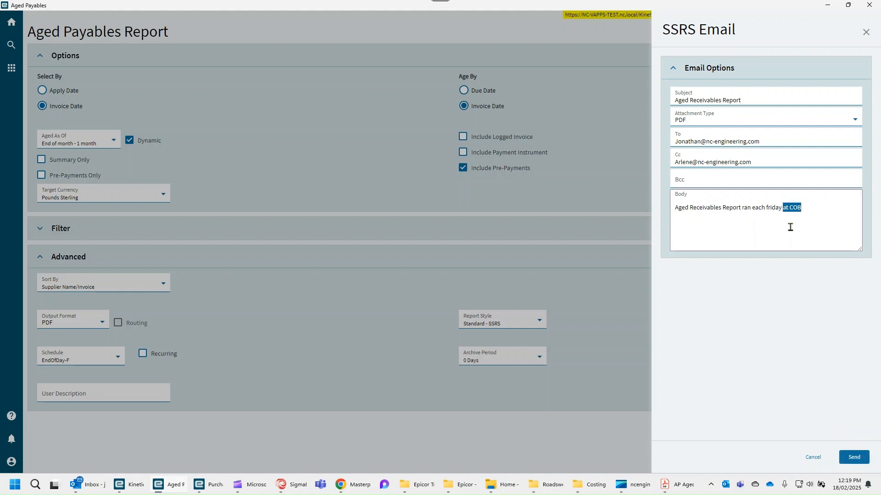
{"action": "type", "text": "afterneoon"}
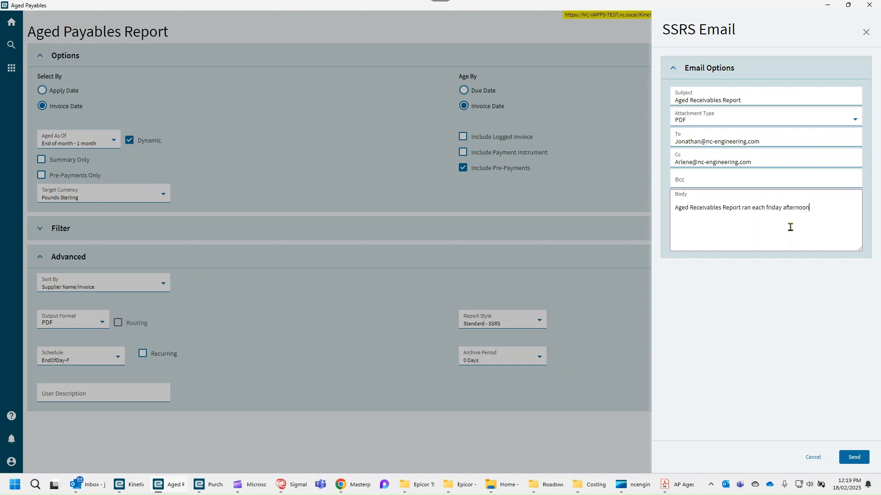
{"action": "left_click", "coordinate": [853, 456]}
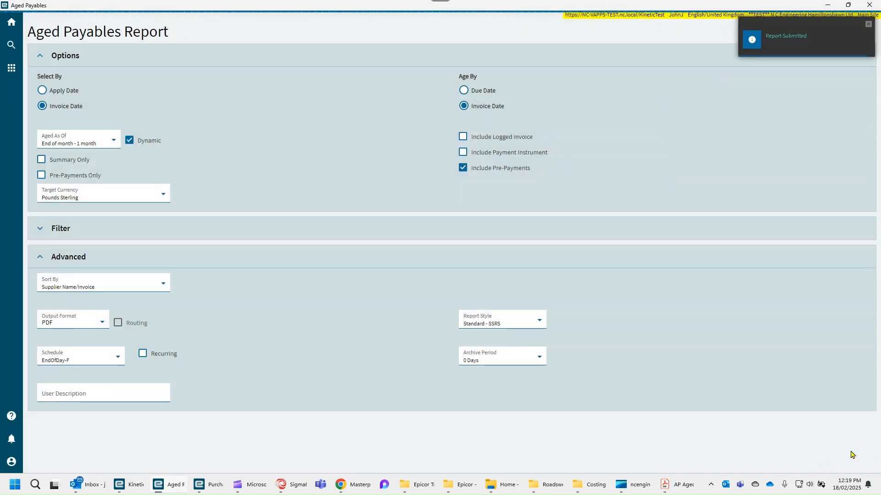